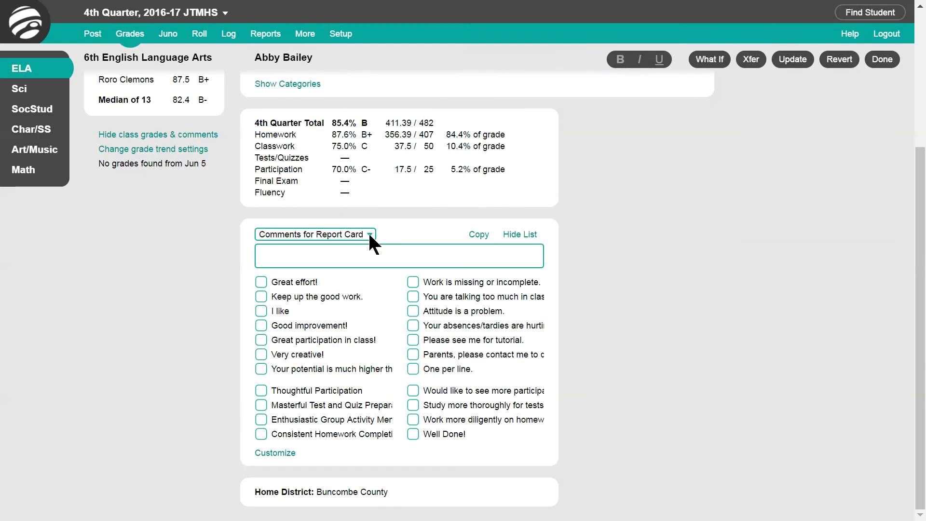
Paste a prepared comment into the report card comment box, then undo the paste
click(371, 240)
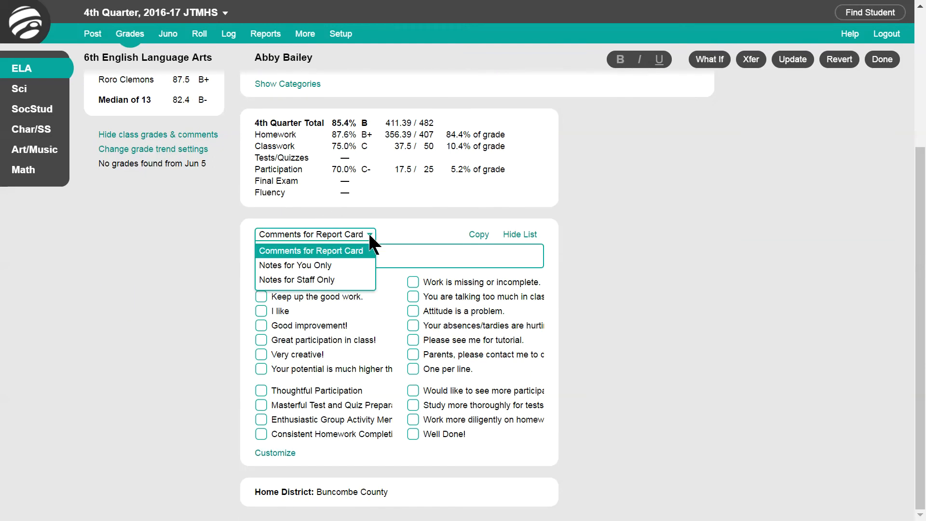
click(370, 236)
click(320, 255)
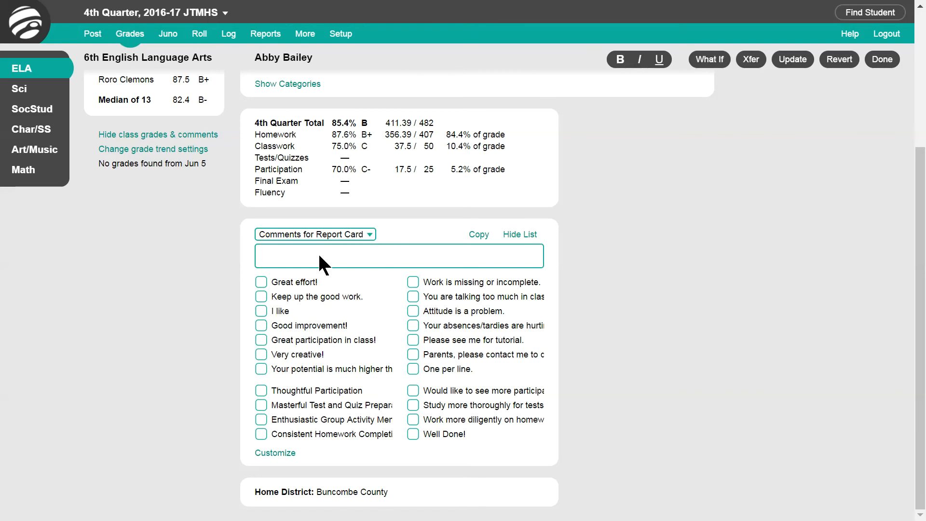
text(Keep up the good work, Jaya. You are very creative and contribute well to class discussions! You could improve your grade by studying more thoroughly for tests and quizzes.)
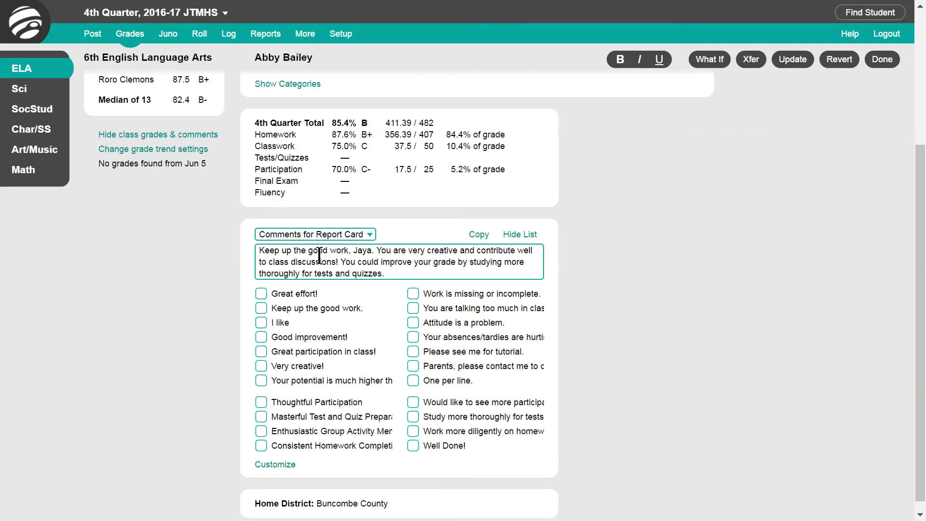
key(ctrl+z)
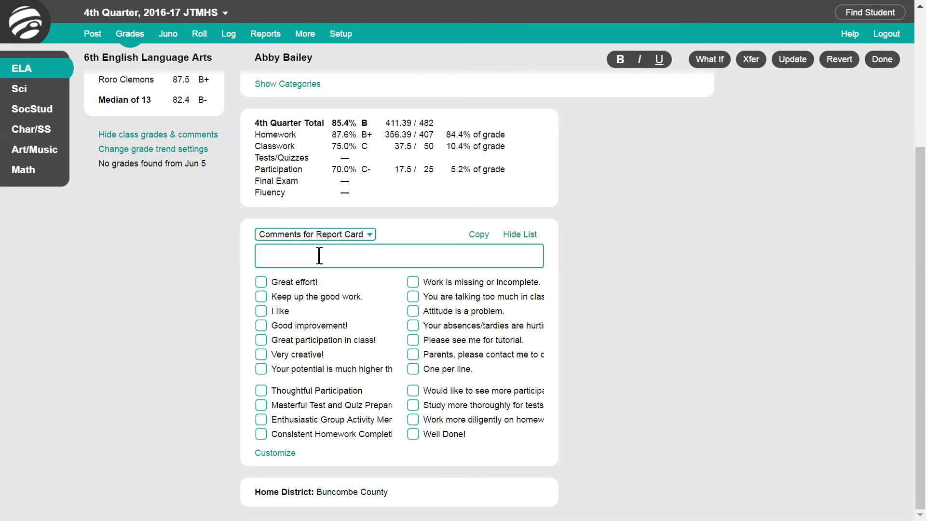
Add the 'Good improvement!' and 'Great participation in class!' comments to the report card comment
click(261, 325)
click(261, 340)
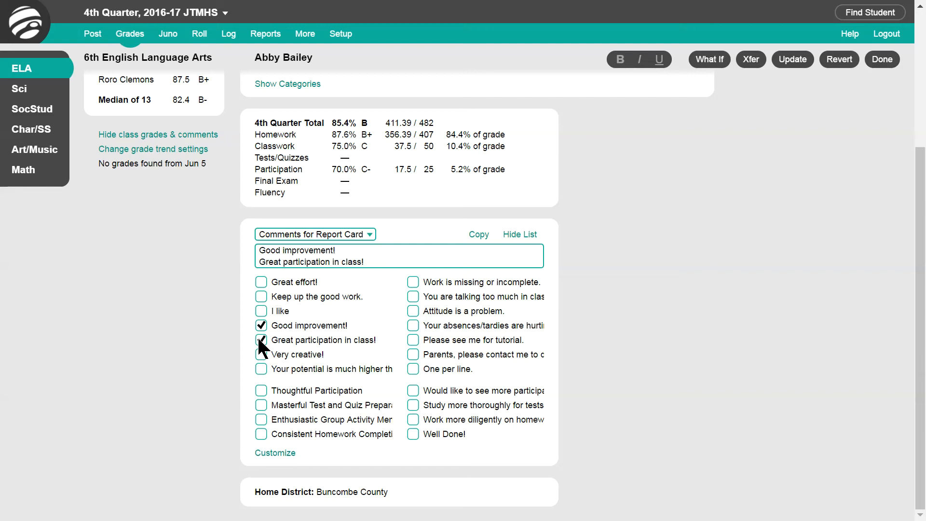
Open the customizable list of report card comments to examine it
click(274, 453)
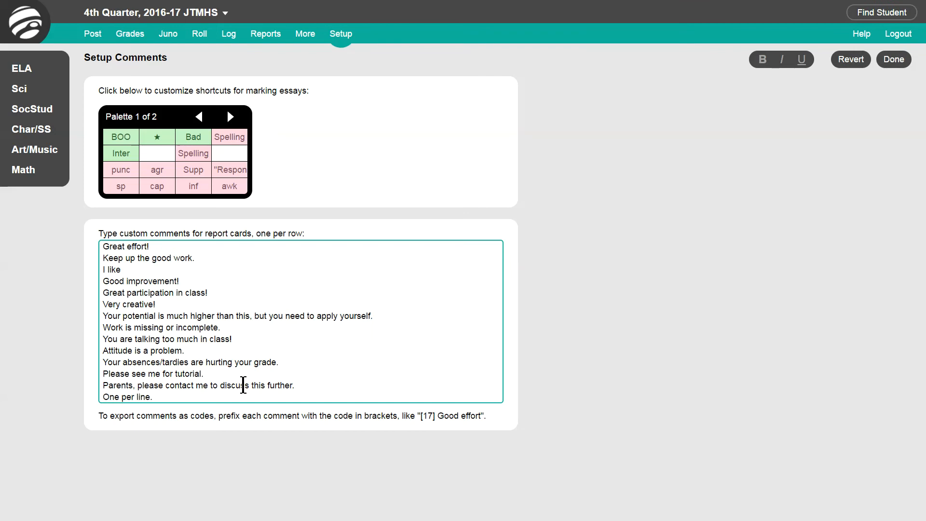
click(189, 395)
click(131, 35)
click(143, 153)
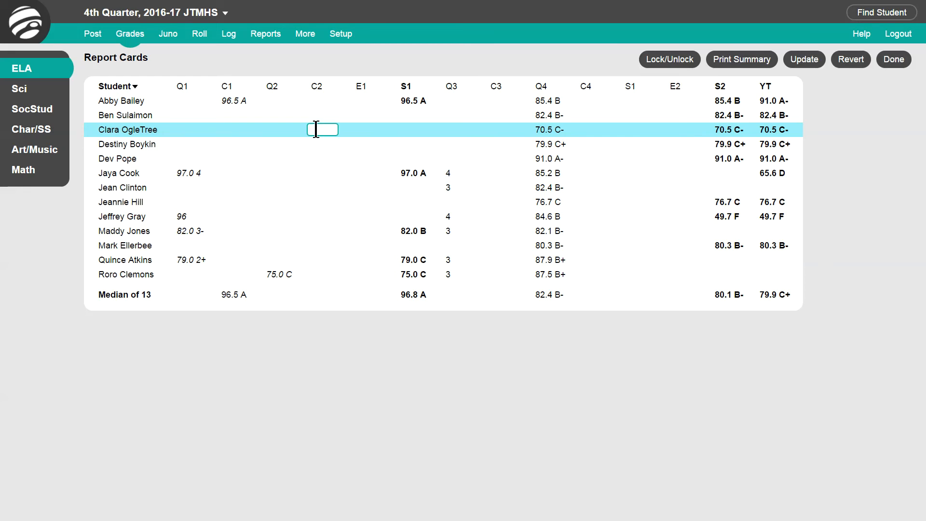
text(A)
key(Return)
text(4)
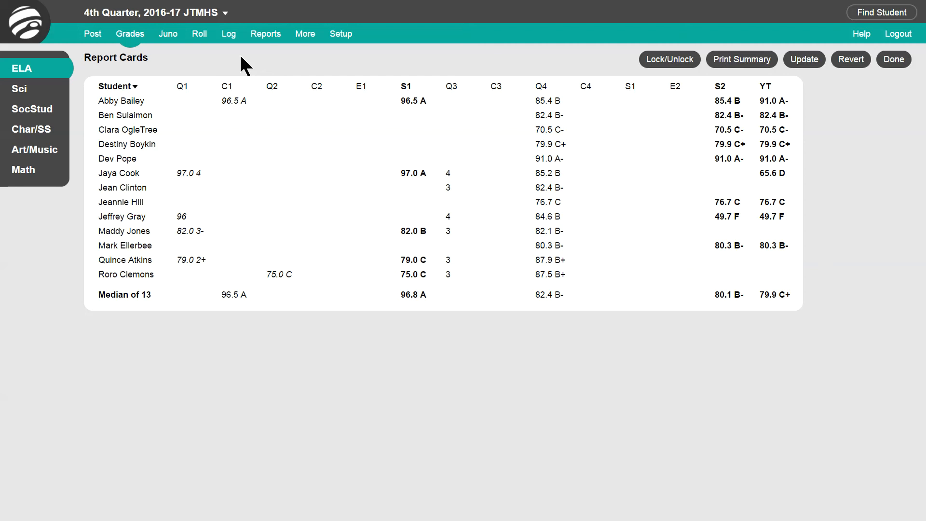
click(546, 144)
text(IN)
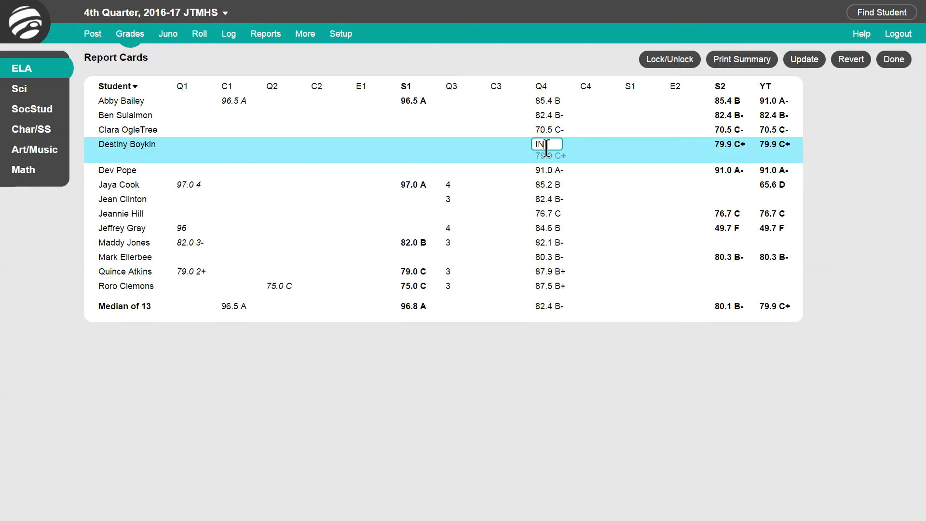
text(C)
click(544, 199)
text('3)
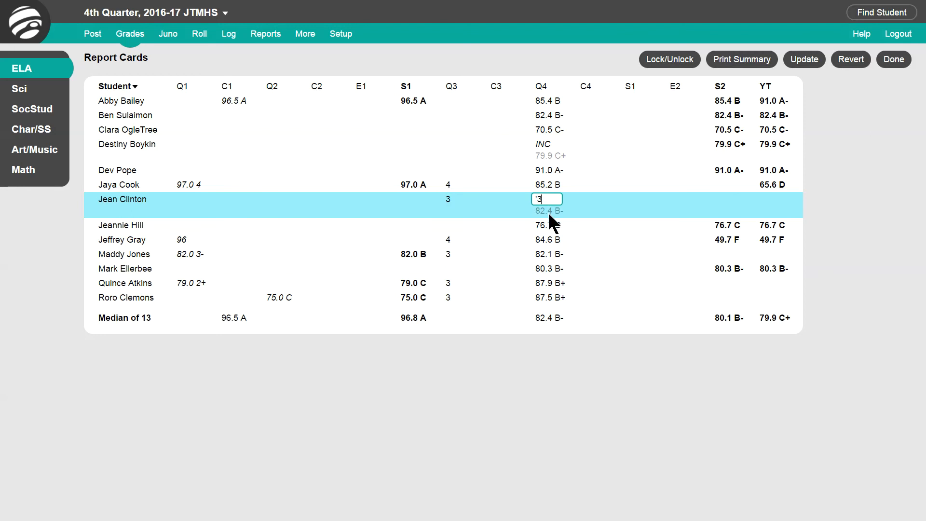
click(634, 248)
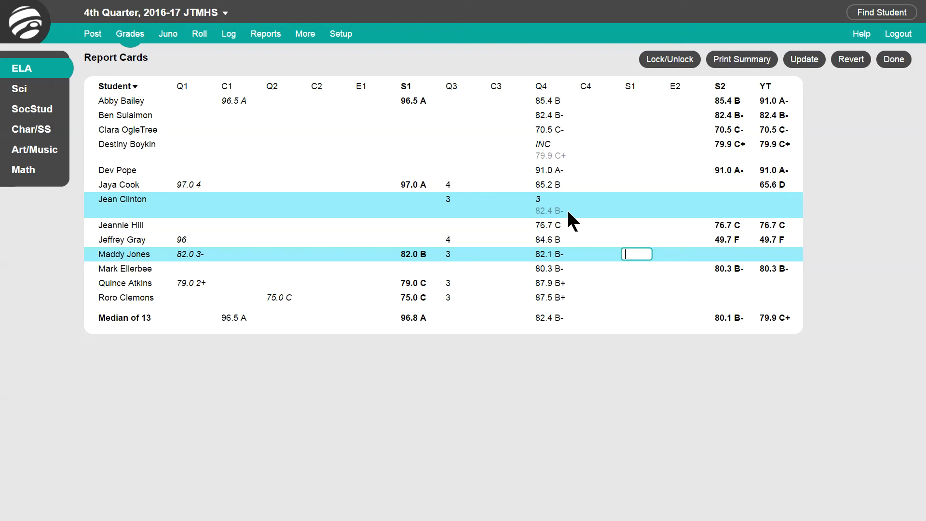
click(541, 198)
key(BackSpace)
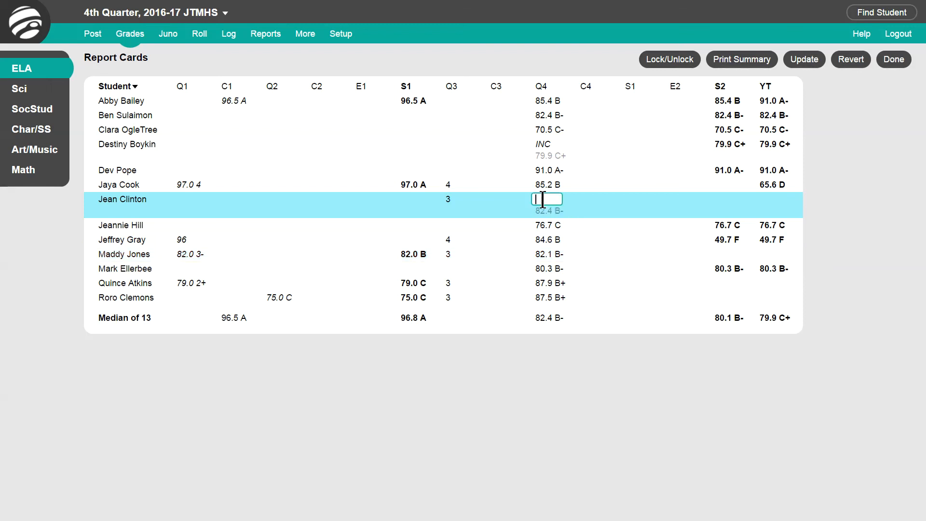
click(594, 170)
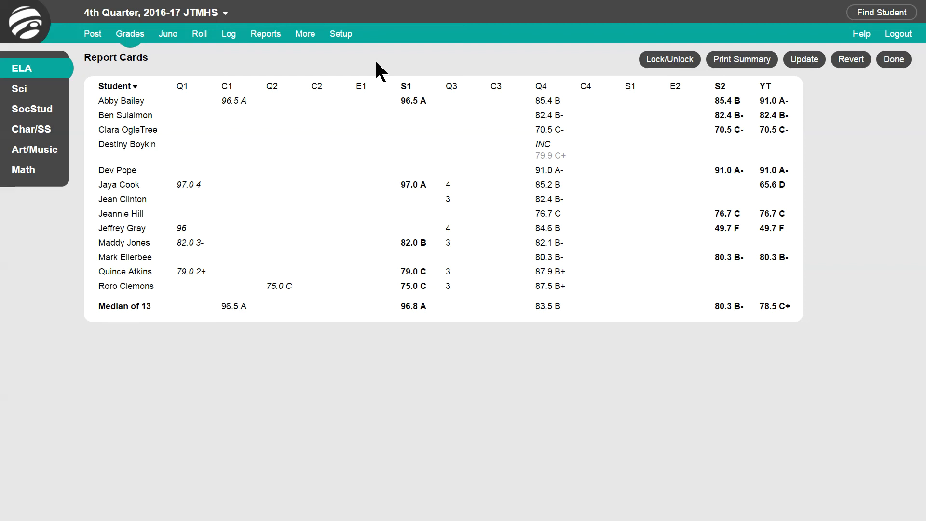
click(360, 100)
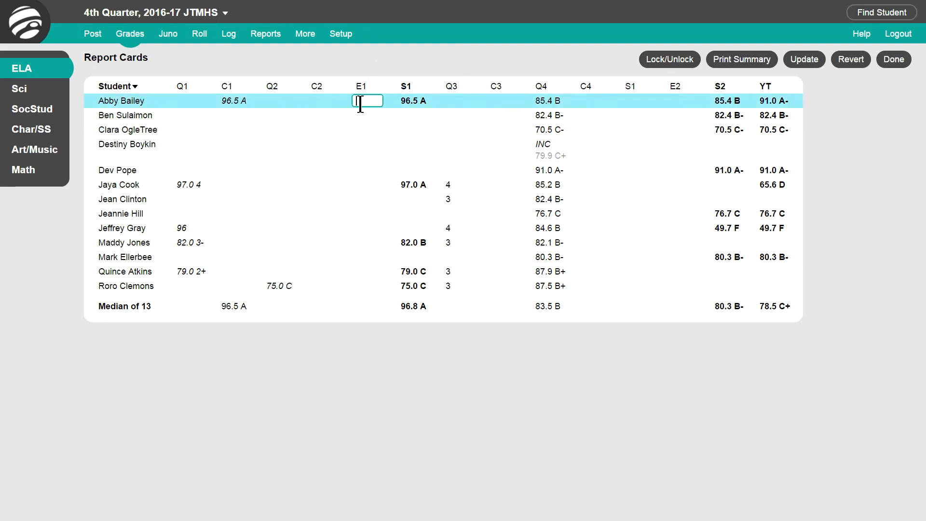
text(97)
Lock the gradebook for 4th Quarter and Summer 1 Term
click(670, 62)
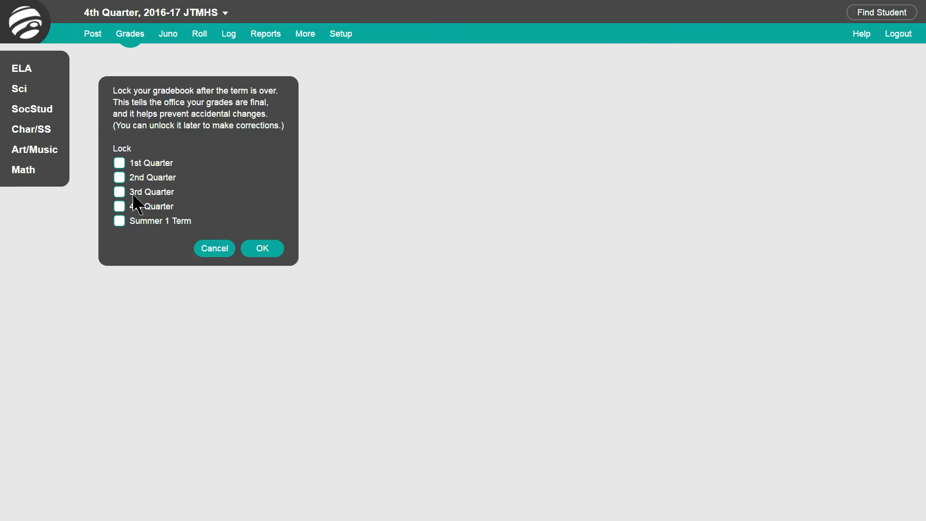
click(119, 207)
click(119, 221)
click(263, 248)
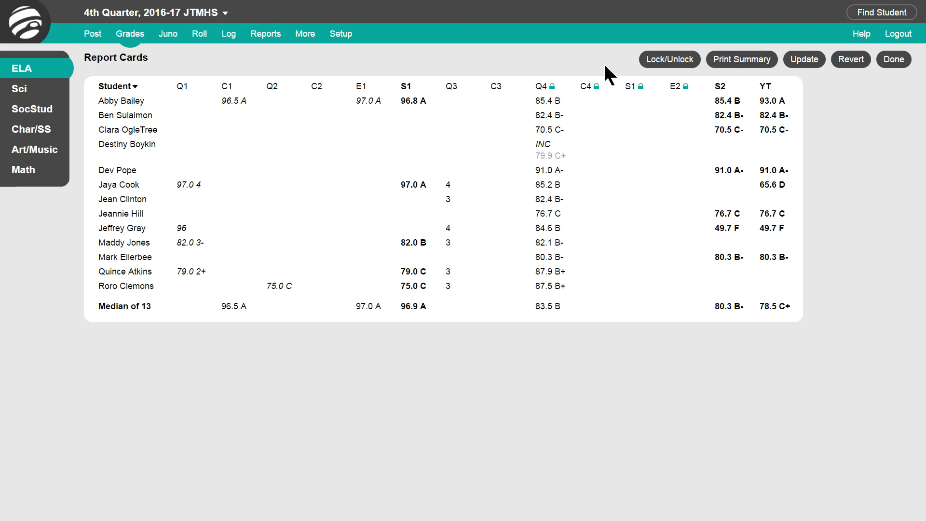
Open the Report Cards / Progress Reports setup and examine the template options
click(266, 34)
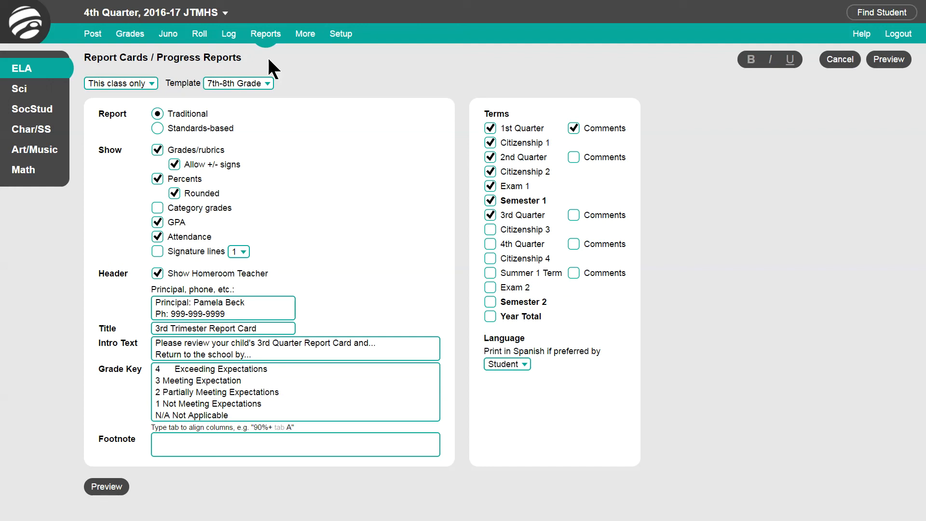
click(266, 34)
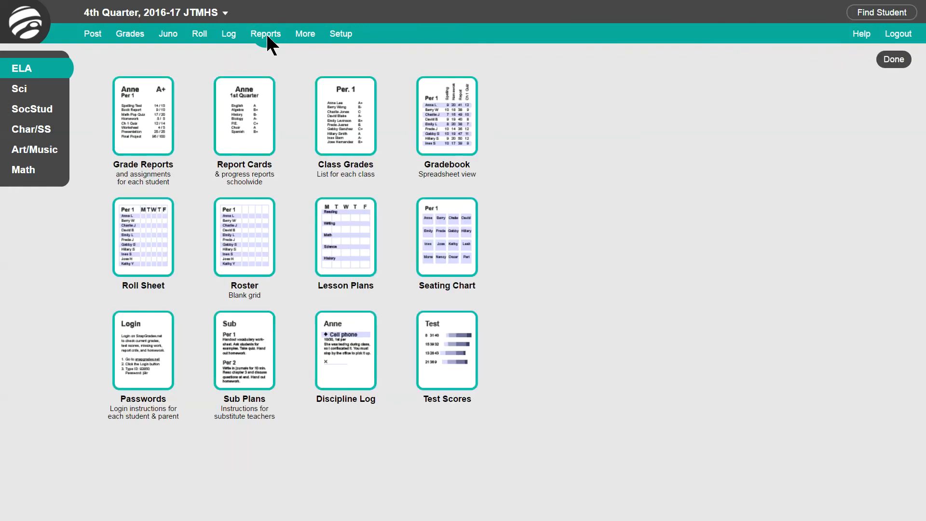
click(249, 143)
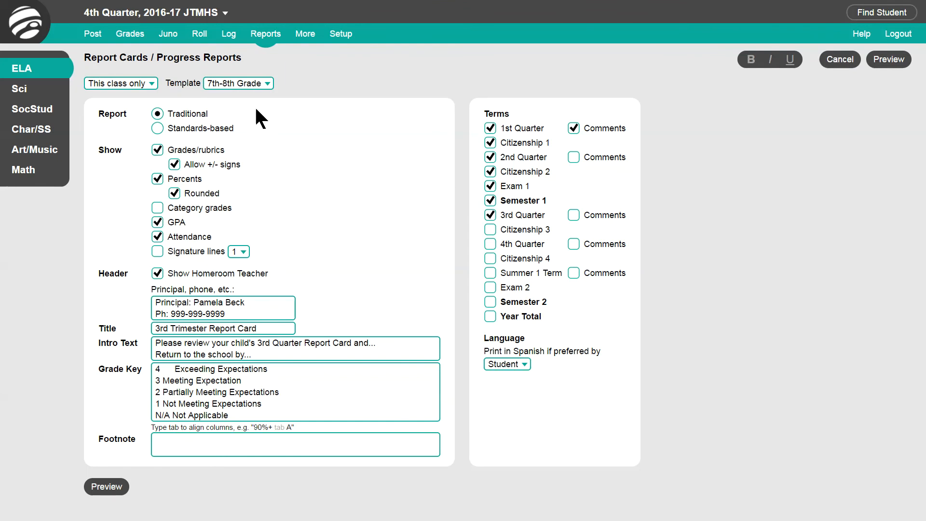
click(268, 85)
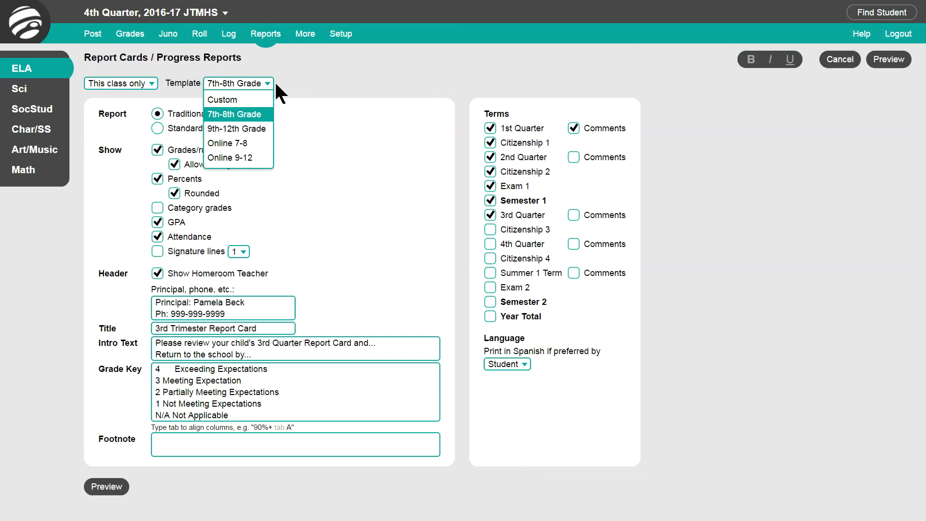
click(266, 86)
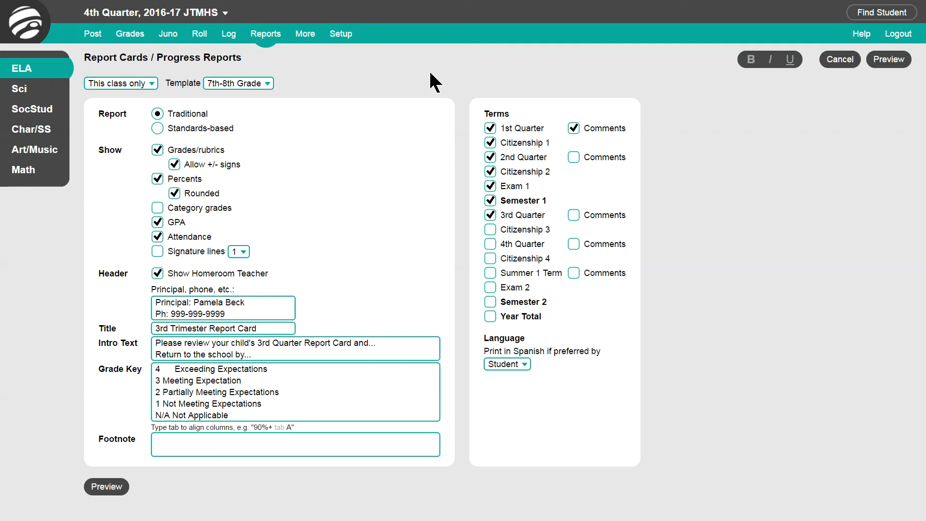
Start a new message addressed to the 6th English Language Arts (ELA) class
mouse_move(92, 35)
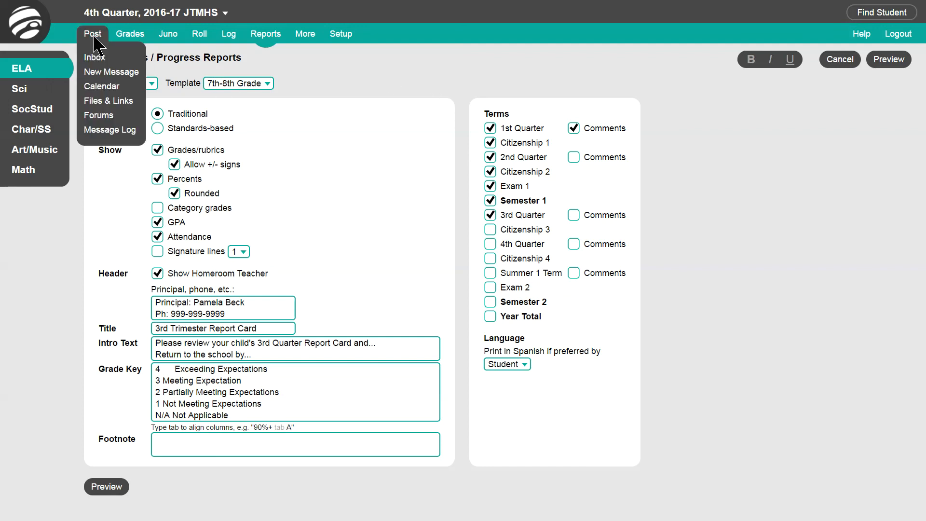
click(98, 74)
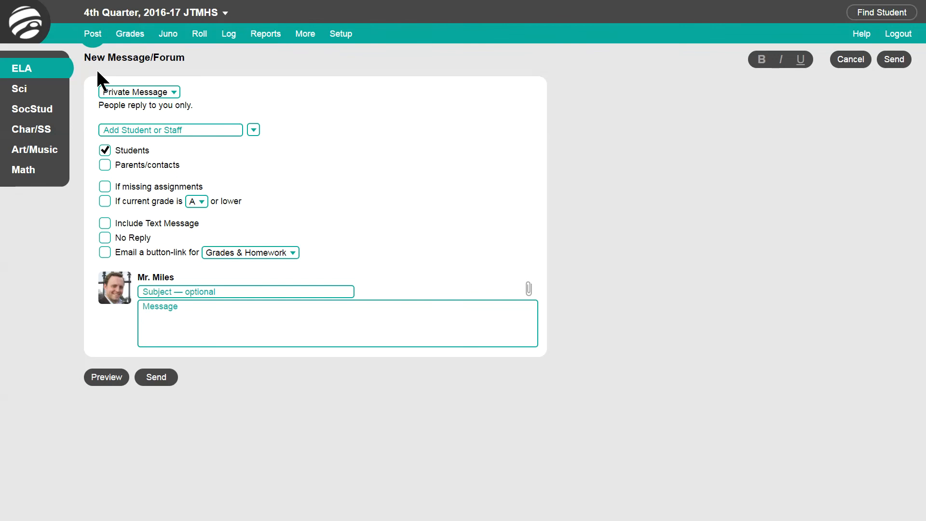
click(253, 130)
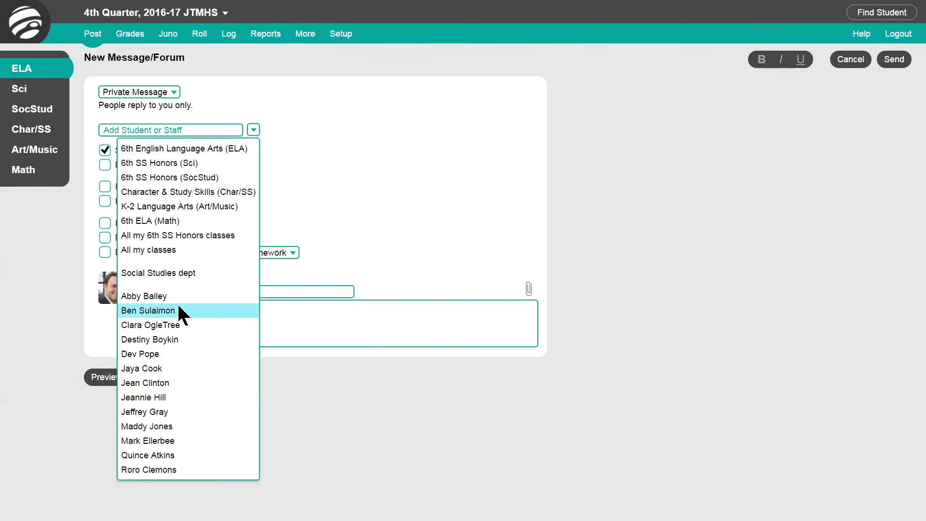
click(176, 147)
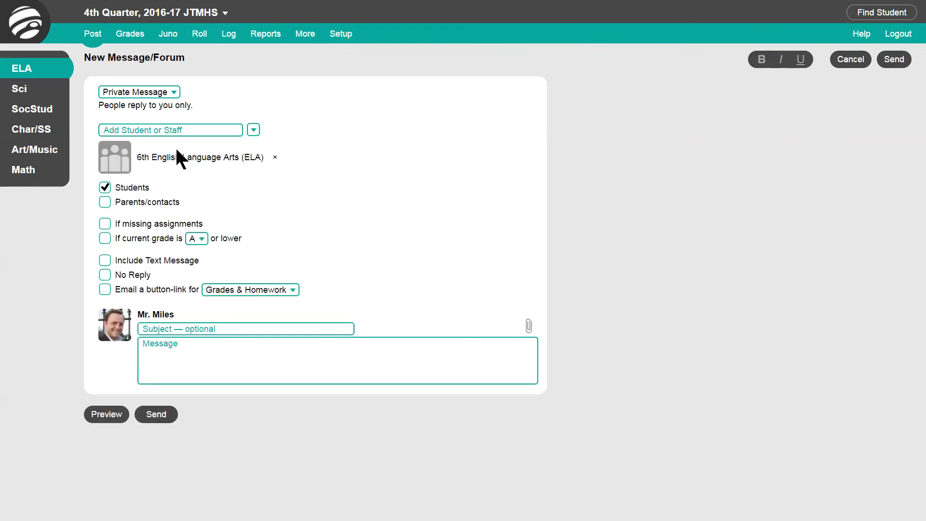
Include parents/contacts and email a button-link for the Report Card
click(104, 203)
click(105, 290)
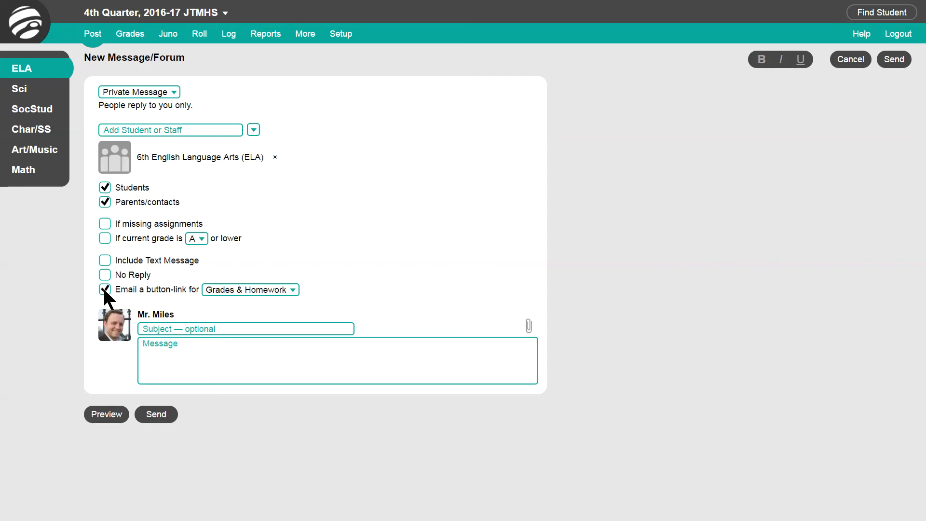
click(293, 288)
click(256, 336)
Enter 'Example text' as both subject and message, then preview the message
click(229, 329)
text(Example text)
key(Tab)
text(Example text)
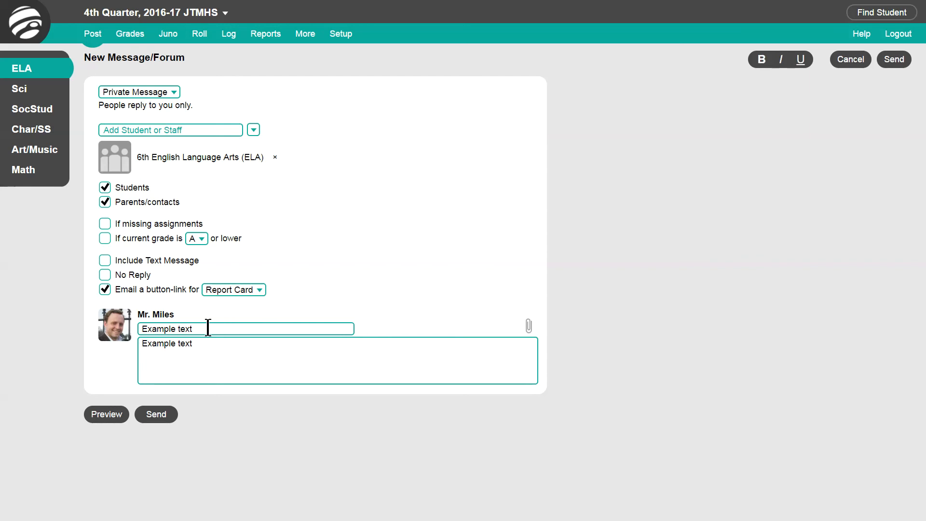
click(102, 418)
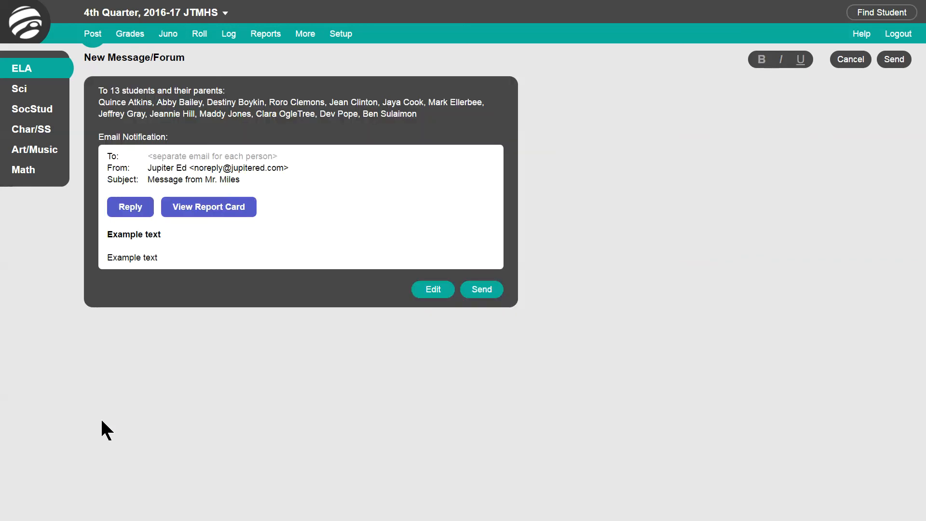